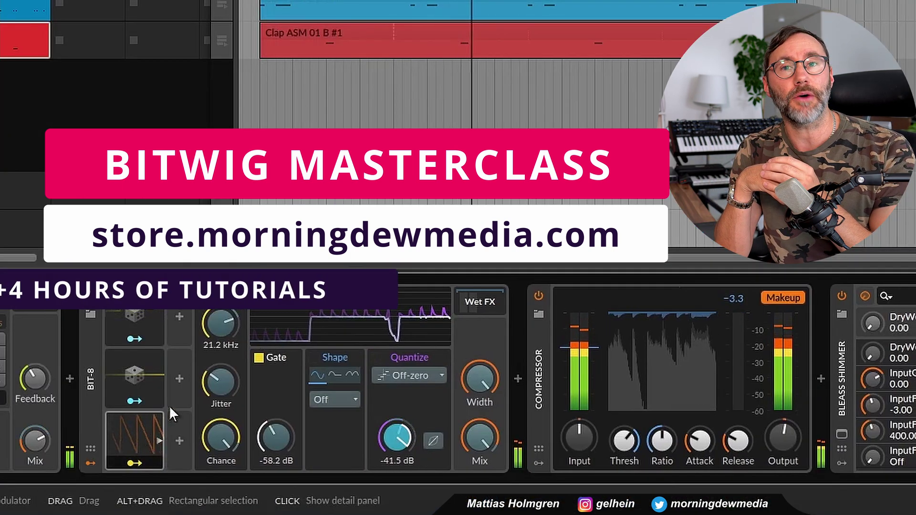
Ramp the modulator's automation line over the clips up to a 1.97 Hz rate.
click(143, 434)
click(219, 334)
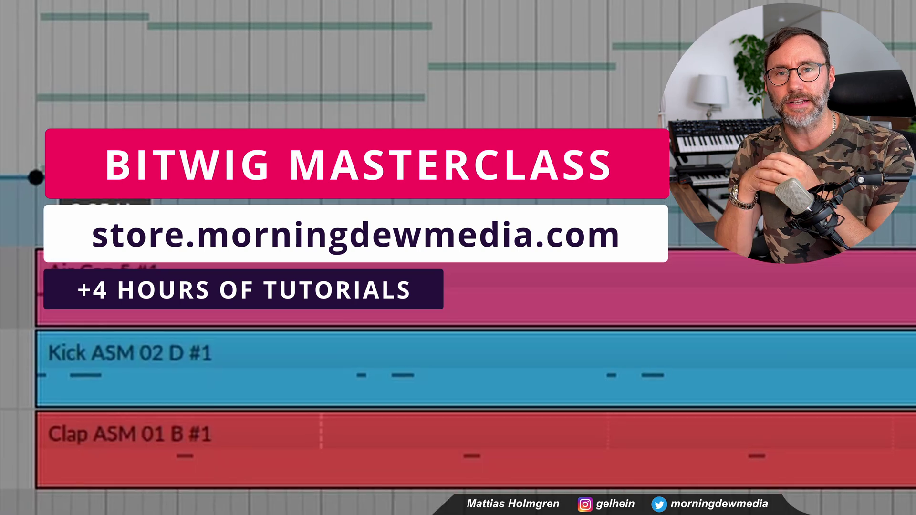
drag(36, 177, 431, 48)
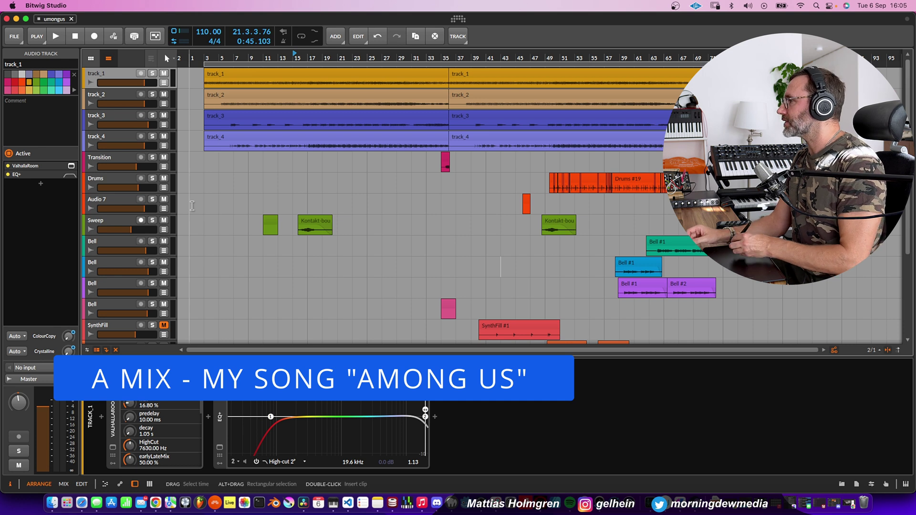
Group all the umongus tracks into Group 1 with Cmd+G, fold it, and show the mixer.
scroll(192, 206, down, 5)
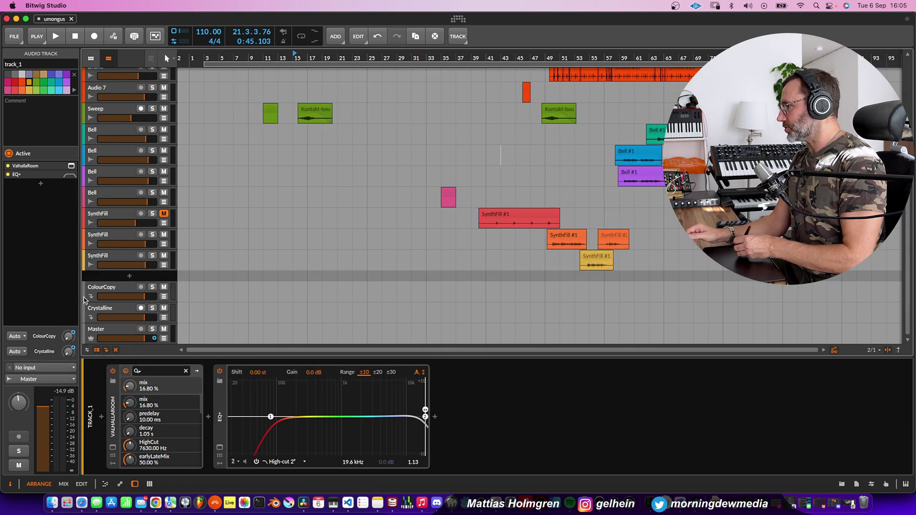
click(215, 219)
scroll(229, 187, up, 5)
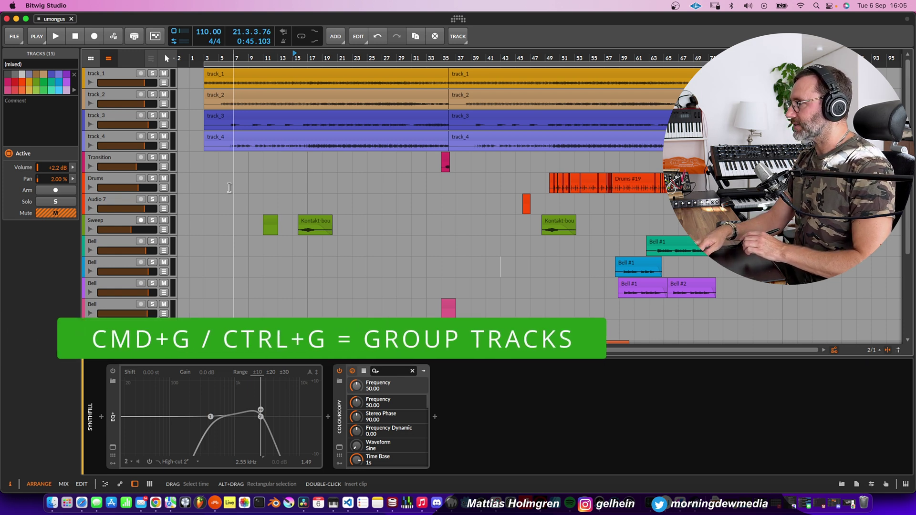
key(super+g)
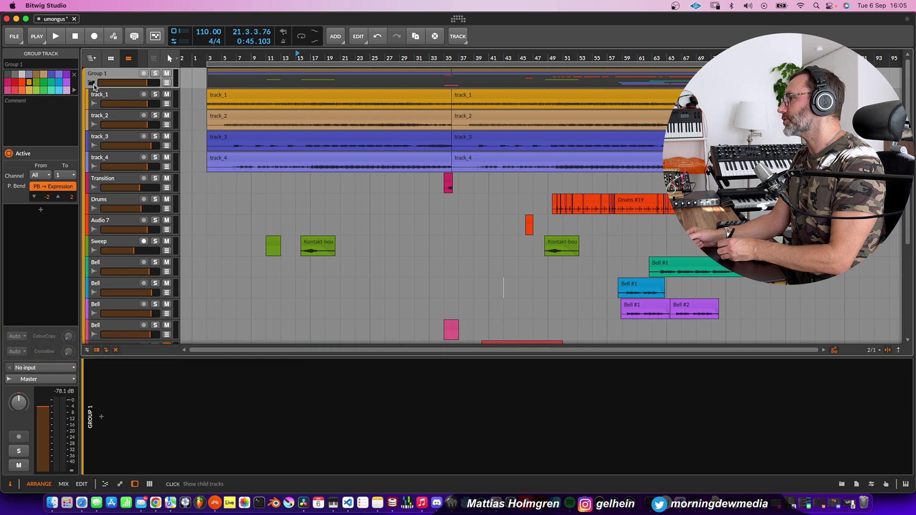
click(92, 84)
key(alt+2)
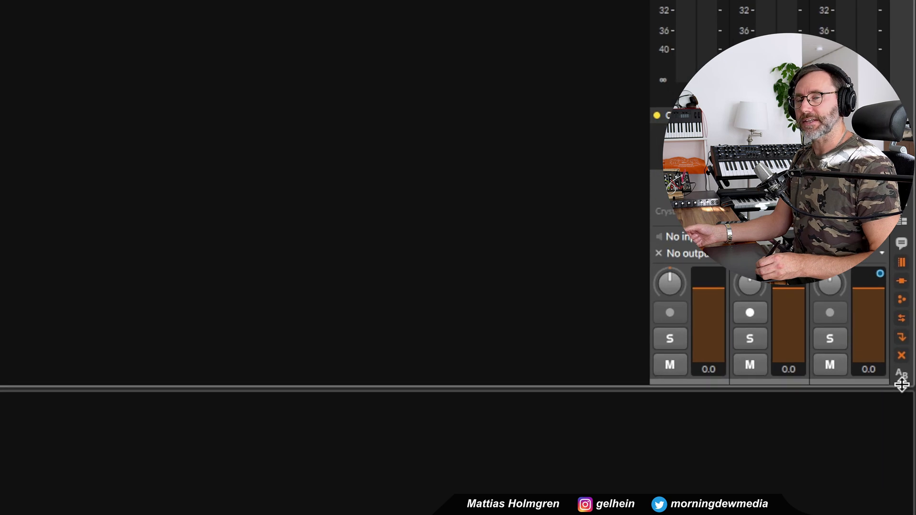
Show crossfader A/B assignments on every channel and assign Group 1 to side A.
click(901, 374)
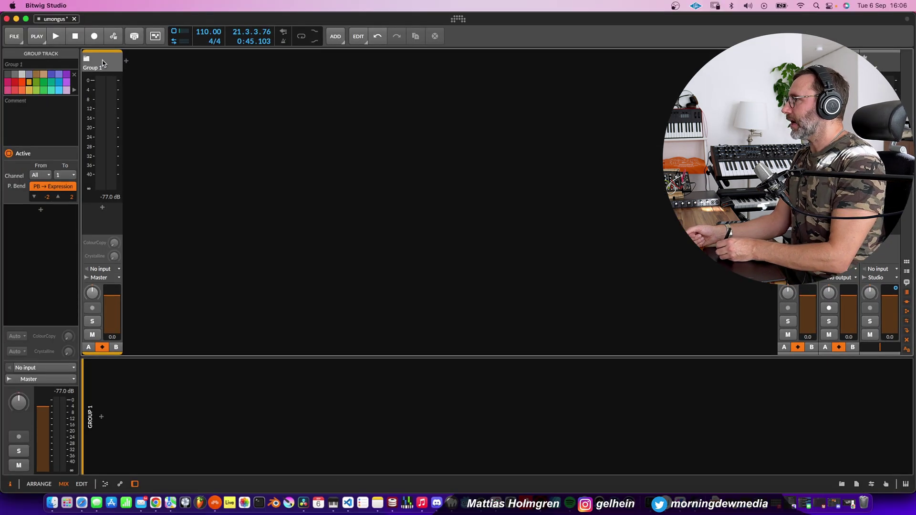
click(102, 62)
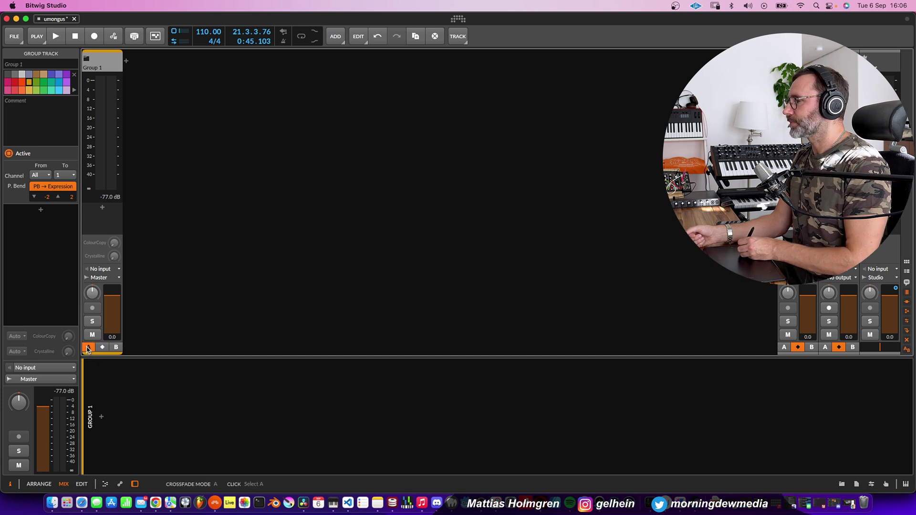
click(117, 348)
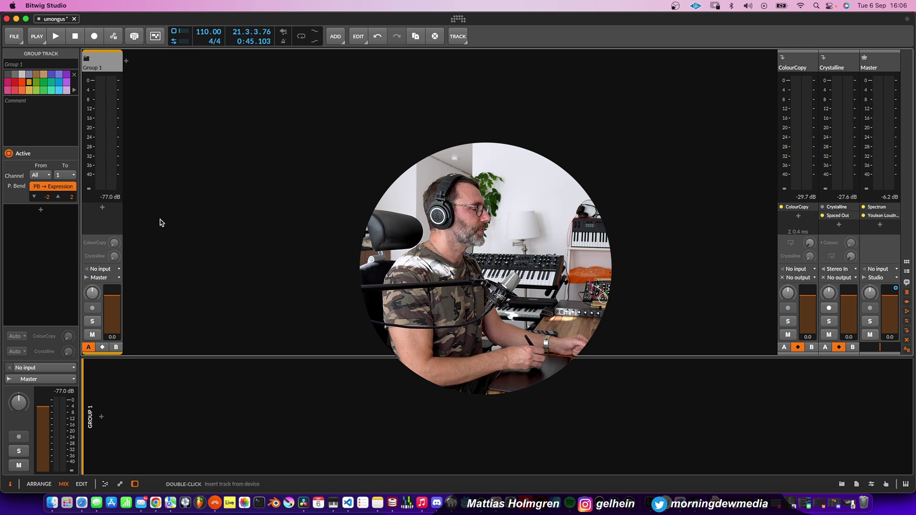
Route both the ColourCopy and Crystalline outputs to Group 1 > Group 1 Master.
click(814, 277)
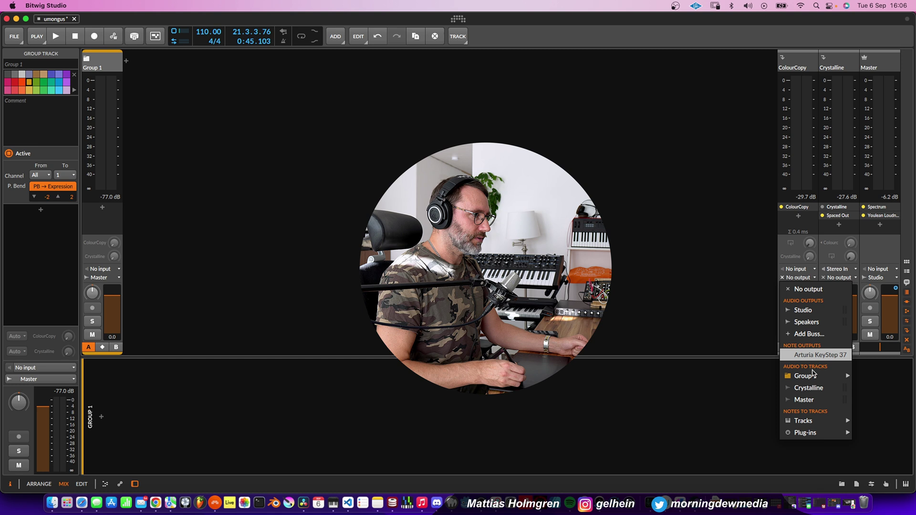
mouse_move(816, 379)
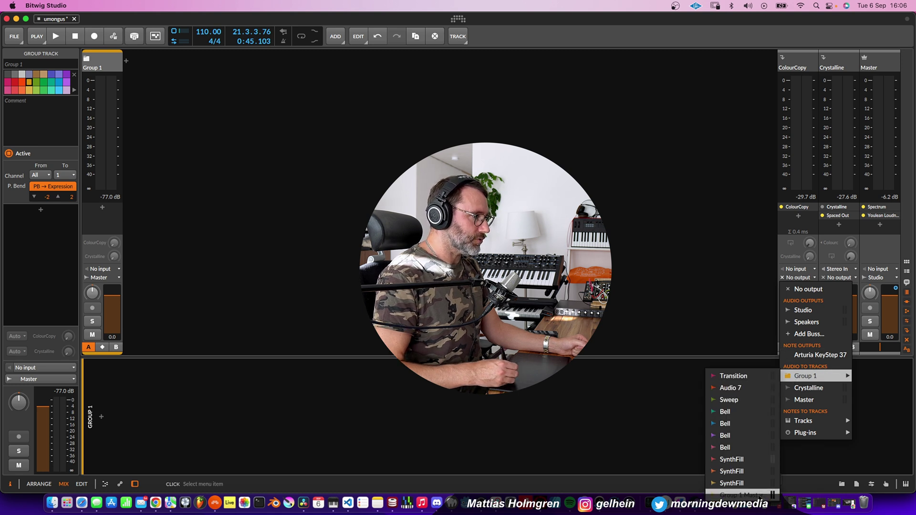
click(758, 496)
click(854, 280)
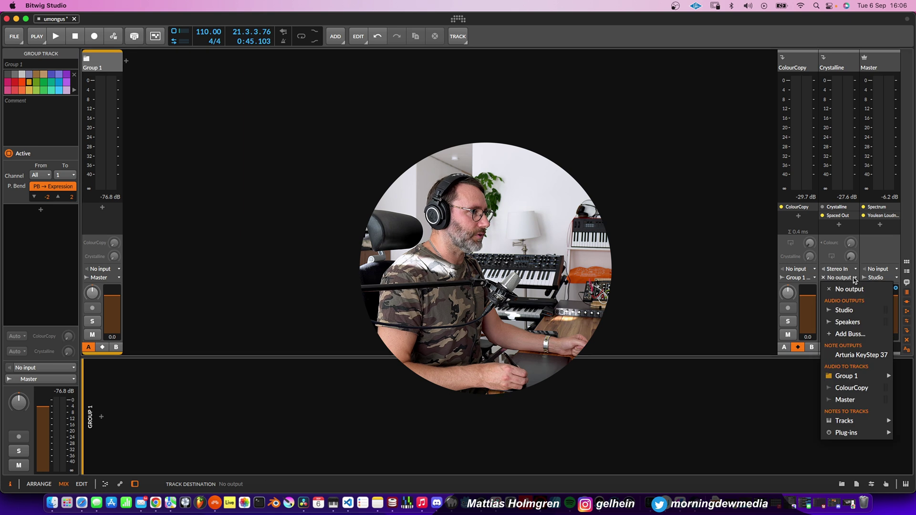
mouse_move(861, 379)
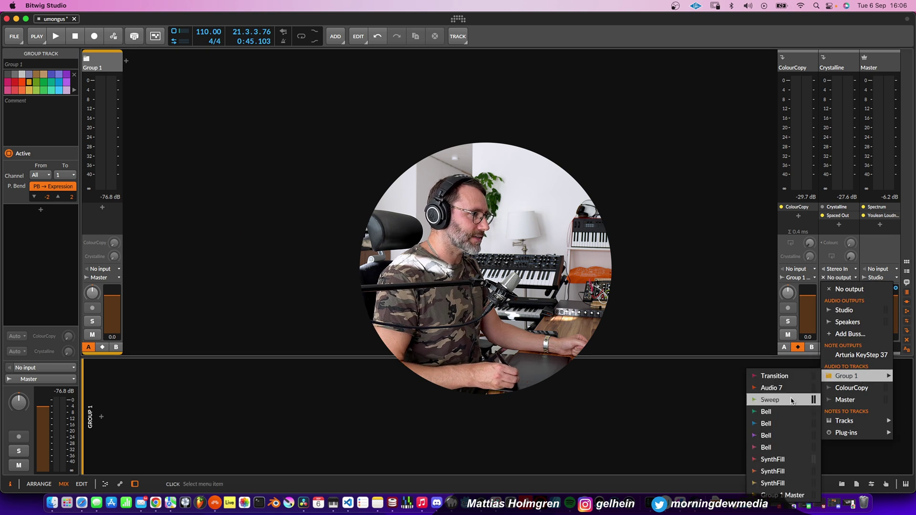
click(794, 495)
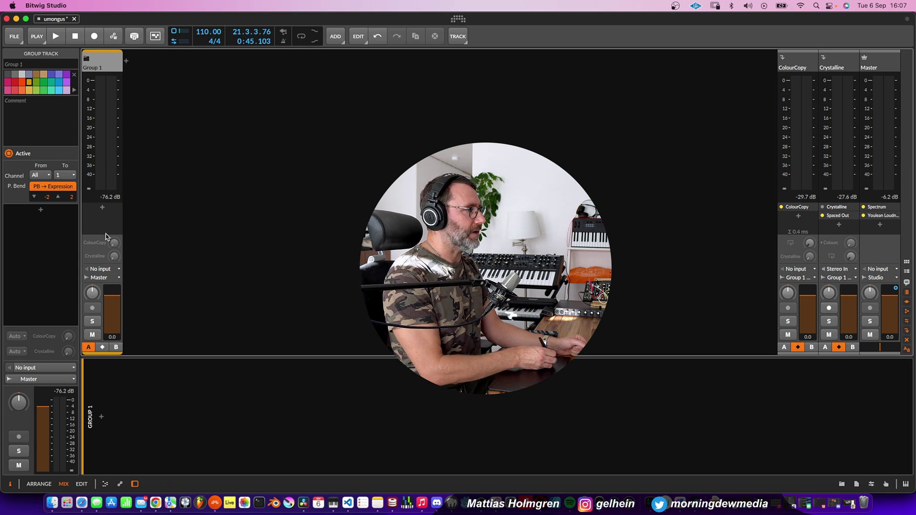
Start song playback, then in the mixer mute Group 1 and expand its child tracks.
key(Tab)
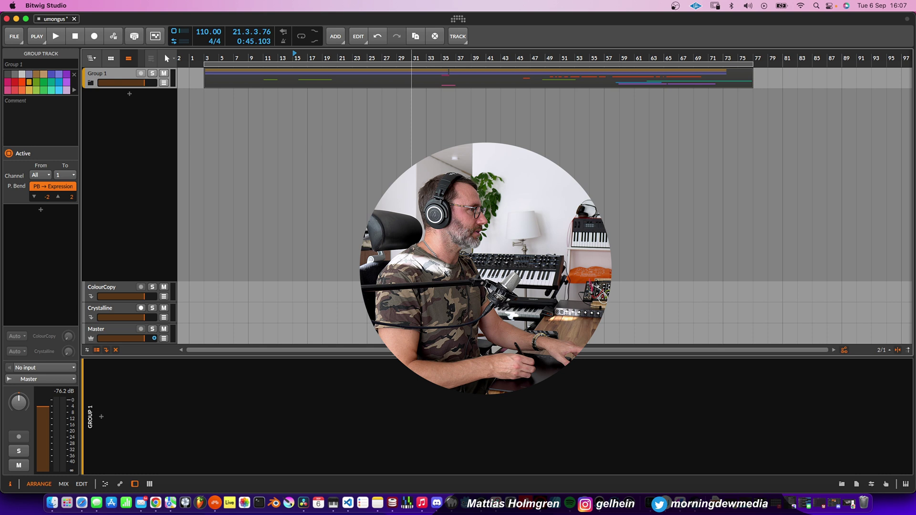
key(space)
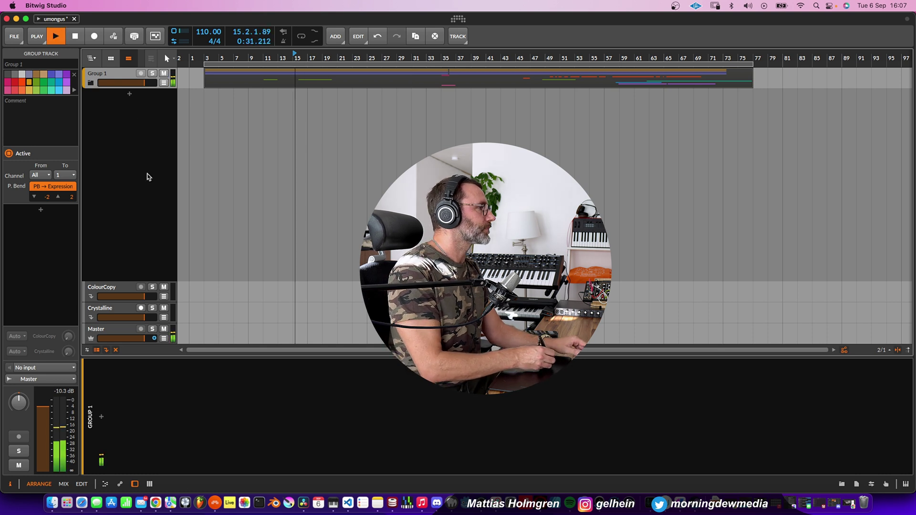
key(Tab)
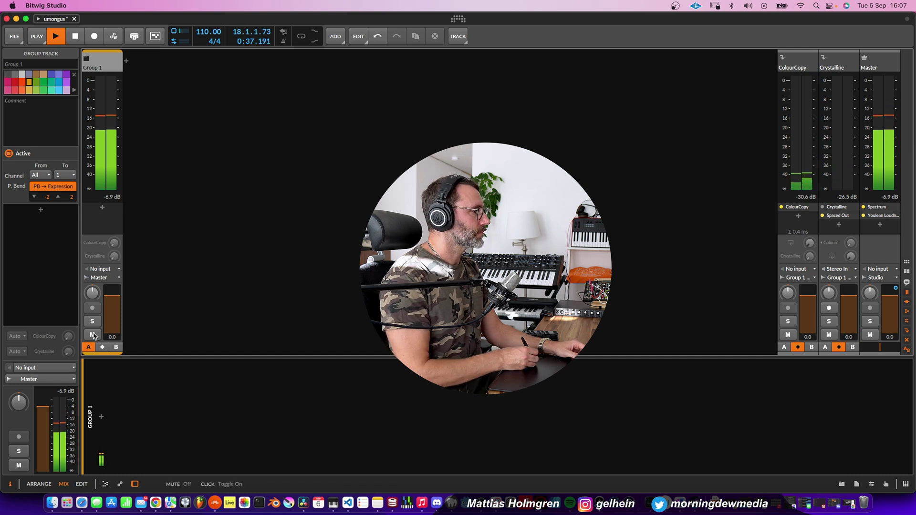
click(93, 335)
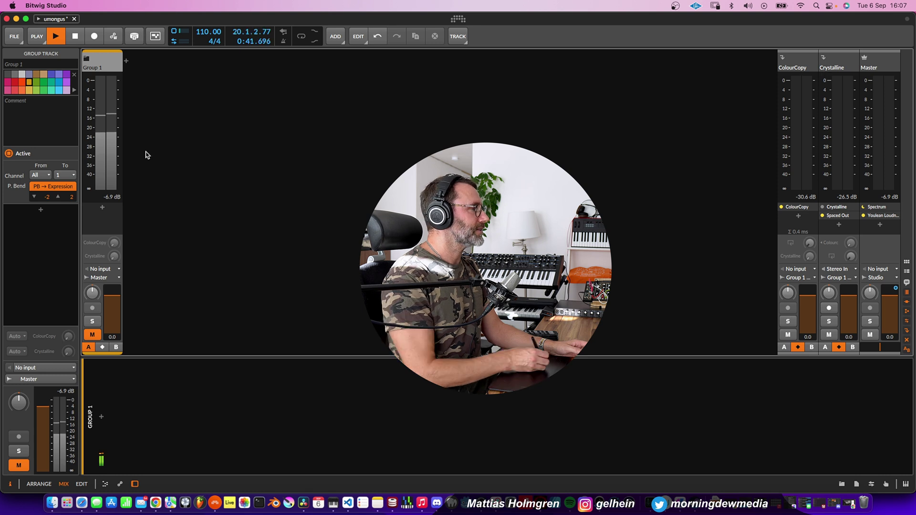
click(87, 59)
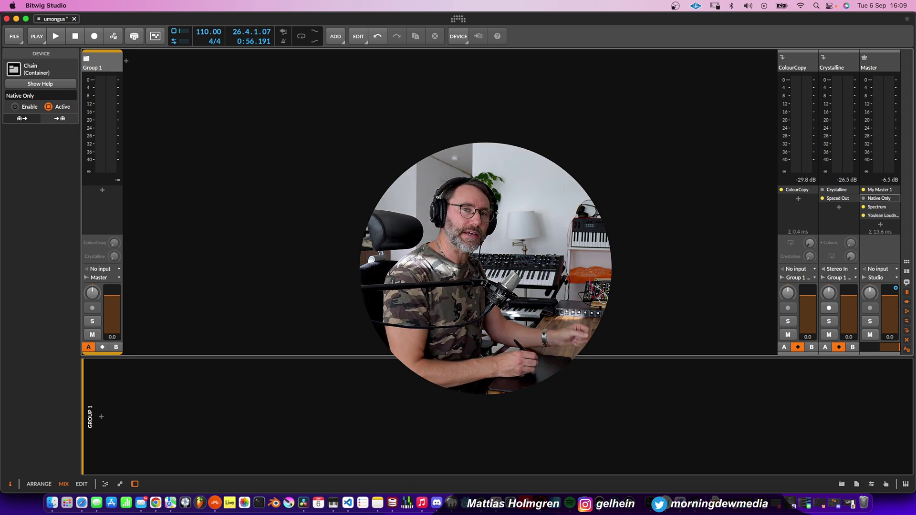
click(876, 190)
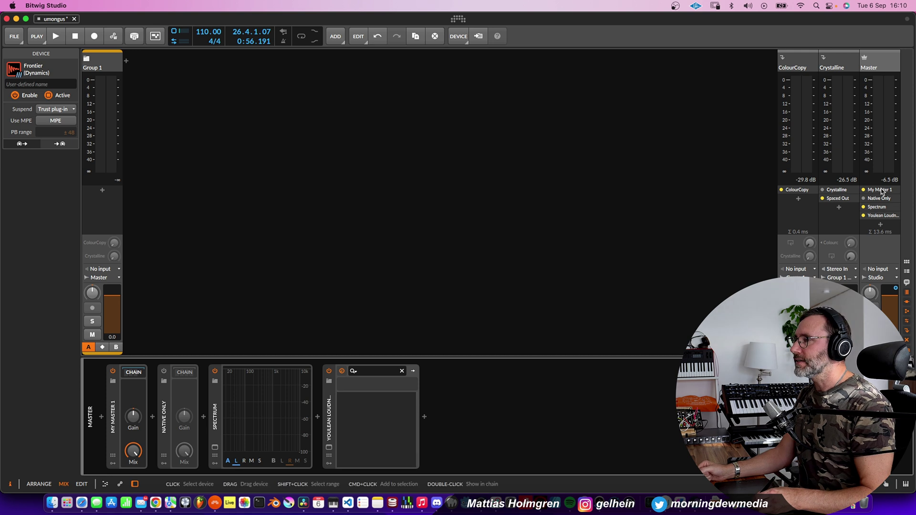
drag(880, 190, 561, 176)
drag(132, 191, 100, 200)
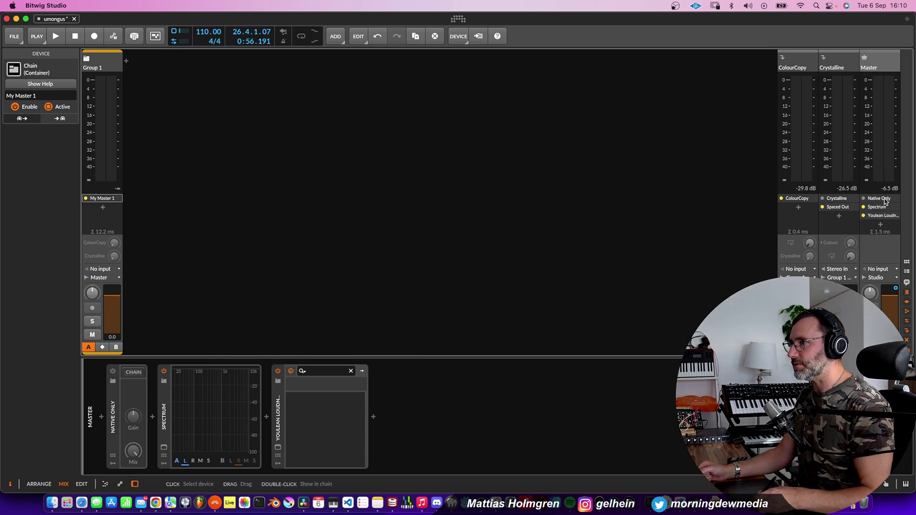
drag(879, 198, 105, 216)
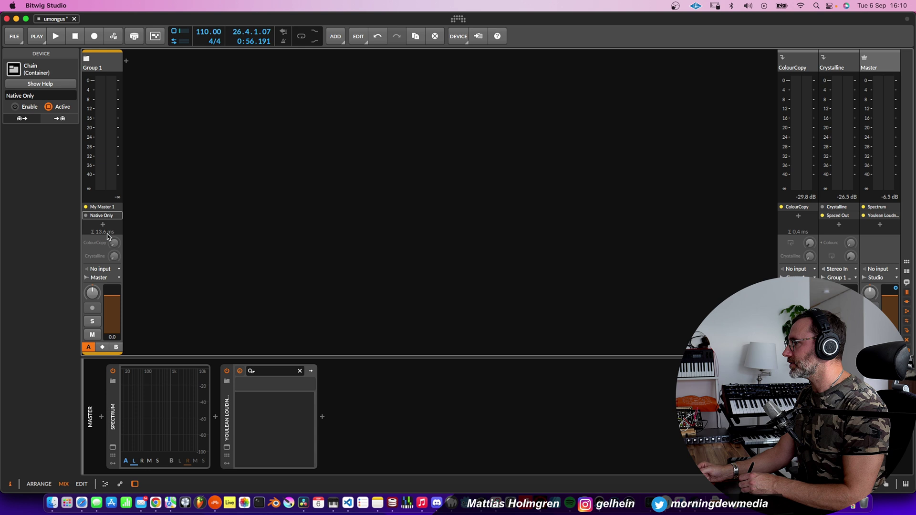
Play the song and open, then close, the Youlean Loudness Meter 2 window on Master.
click(887, 215)
key(space)
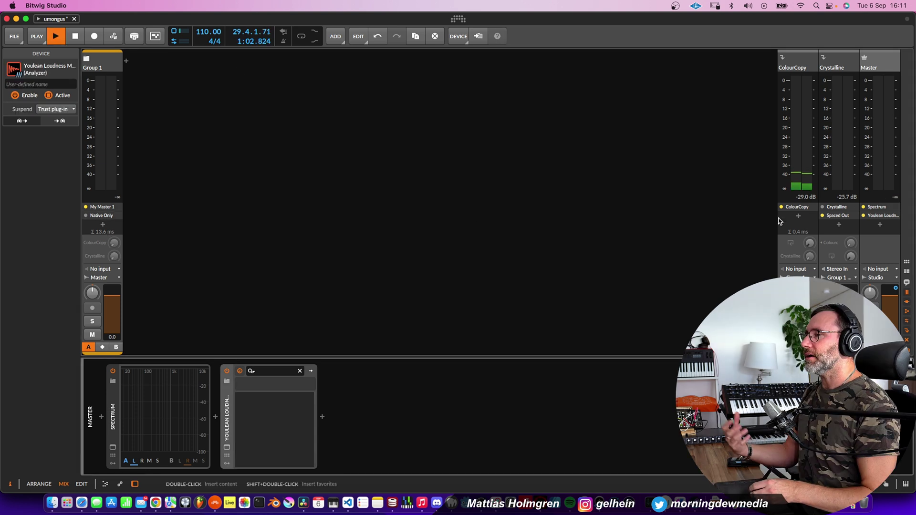
click(894, 216)
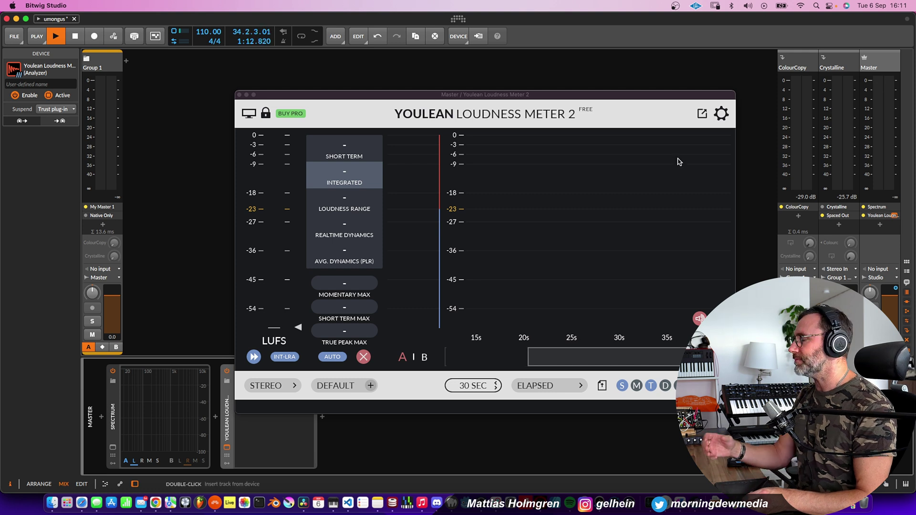
click(240, 95)
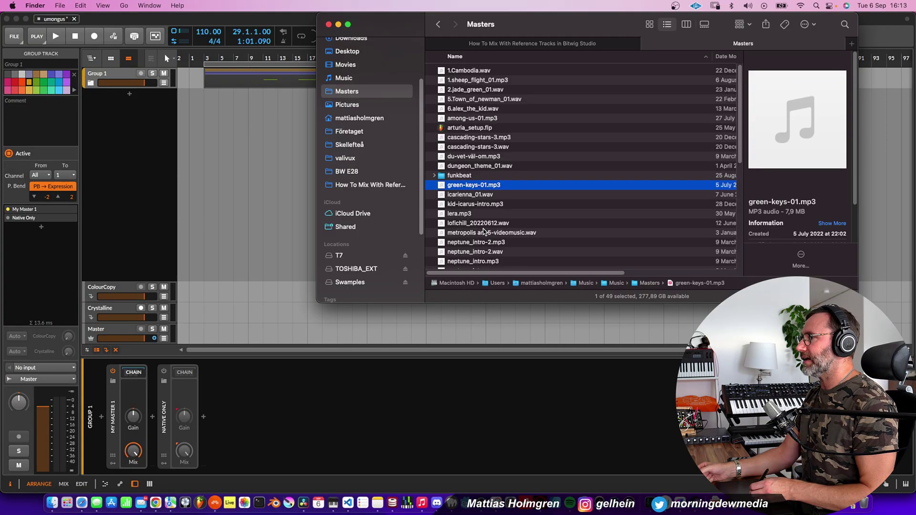
Import green-keys-01.mp3 from Finder as a new track, its clip starting at bar 29.
drag(461, 187, 280, 101)
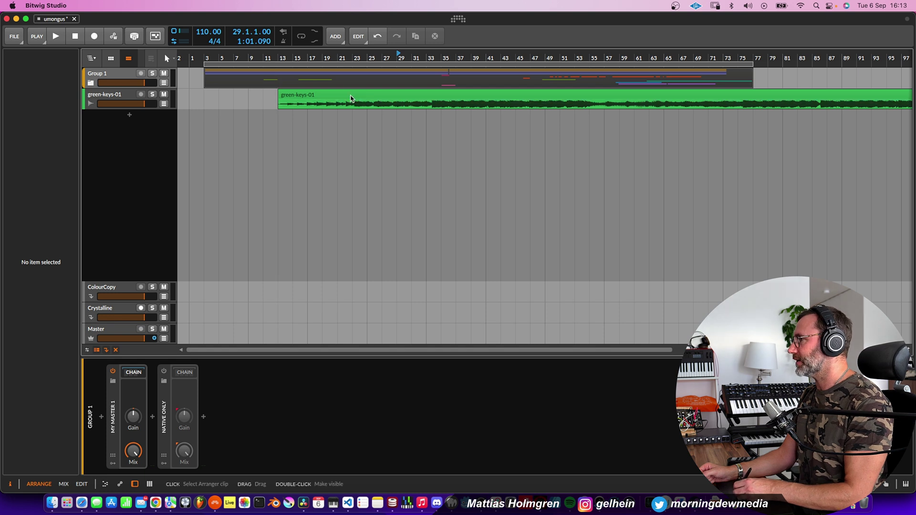
drag(354, 101, 464, 103)
Play the song while toggling between mixer and arrangement, ending stopped in the Mix view.
key(space)
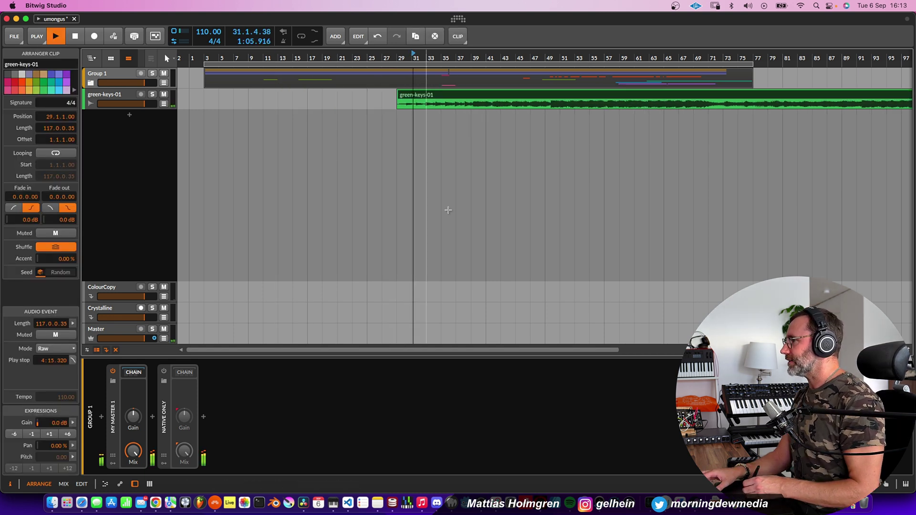
key(alt+2)
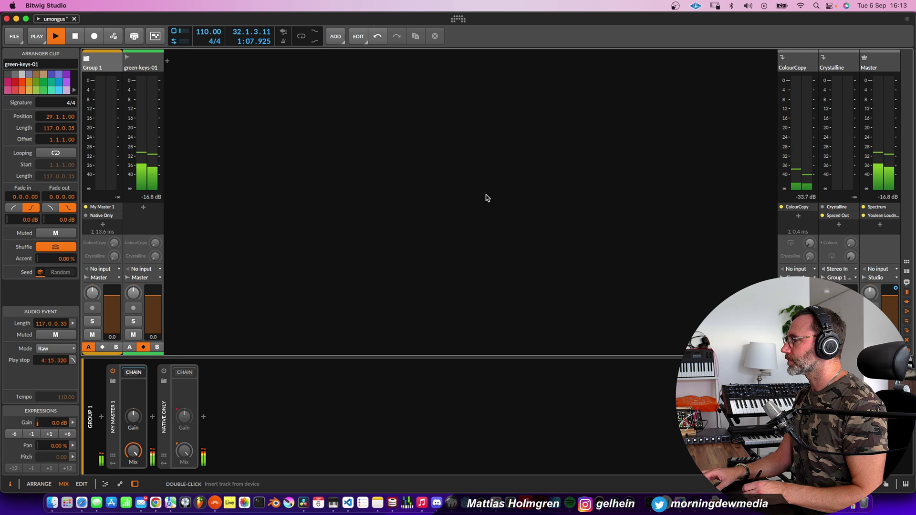
key(alt+1)
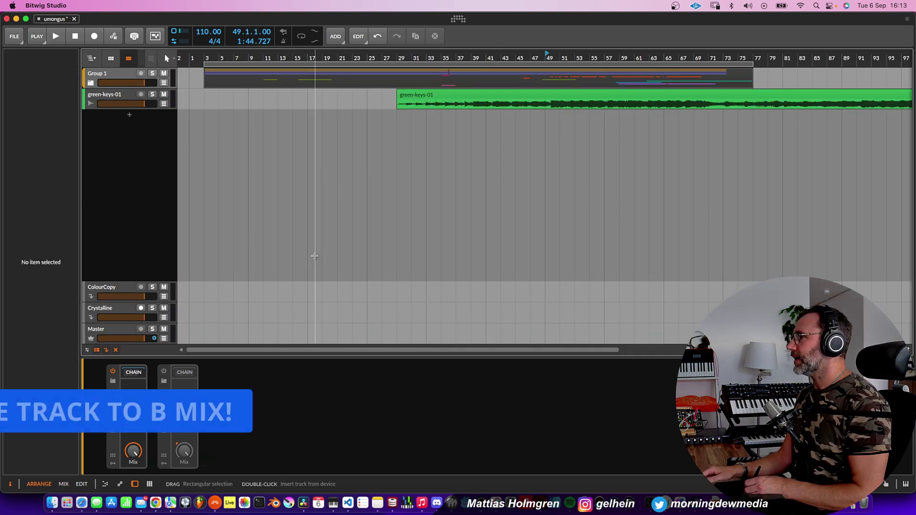
key(alt+2)
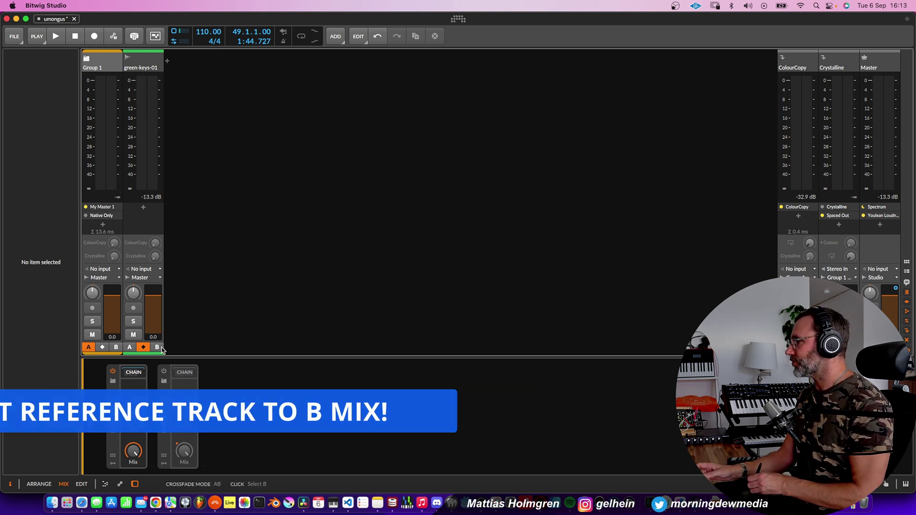
Assign green-keys-01 to crossfader B, then sweep the A/B mix to center and back to -100 %.
click(157, 347)
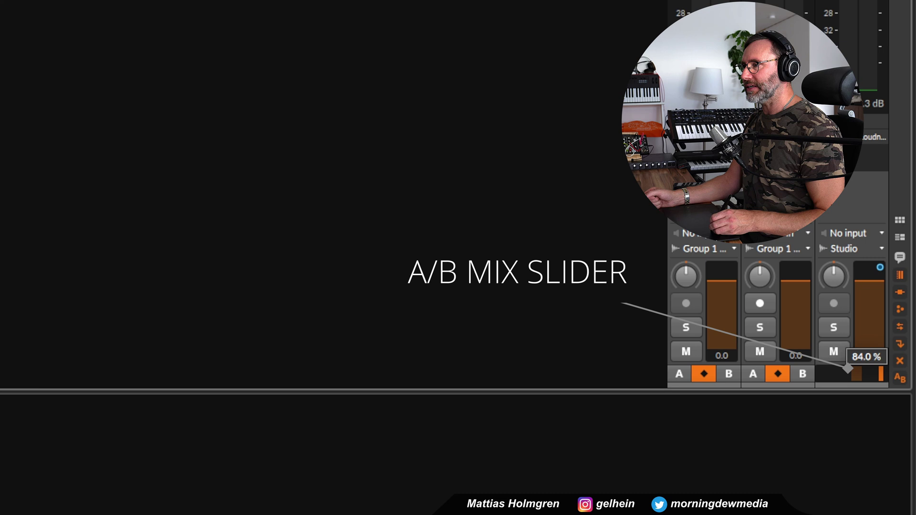
drag(878, 374, 817, 374)
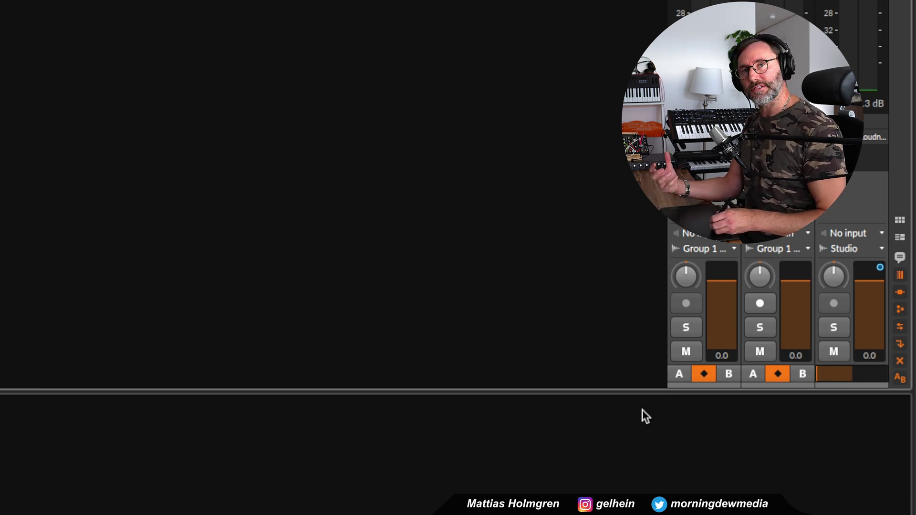
drag(835, 377, 880, 375)
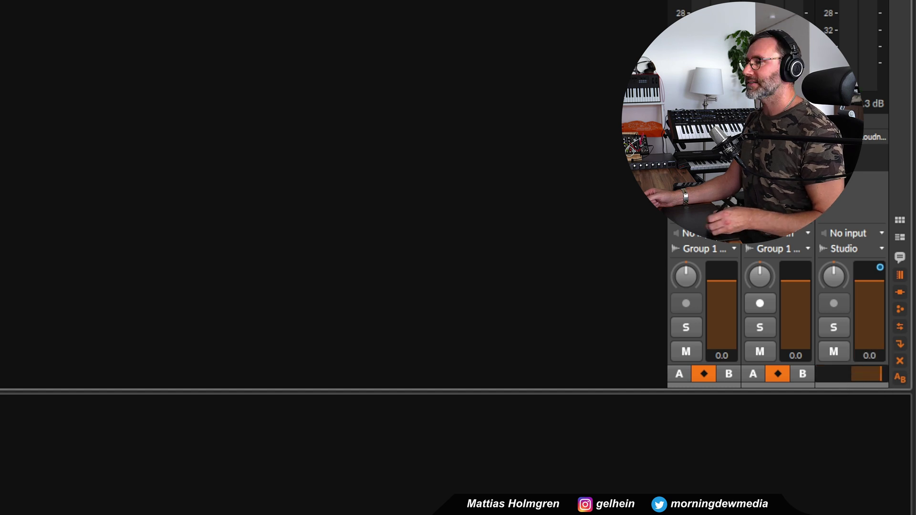
drag(880, 376, 818, 375)
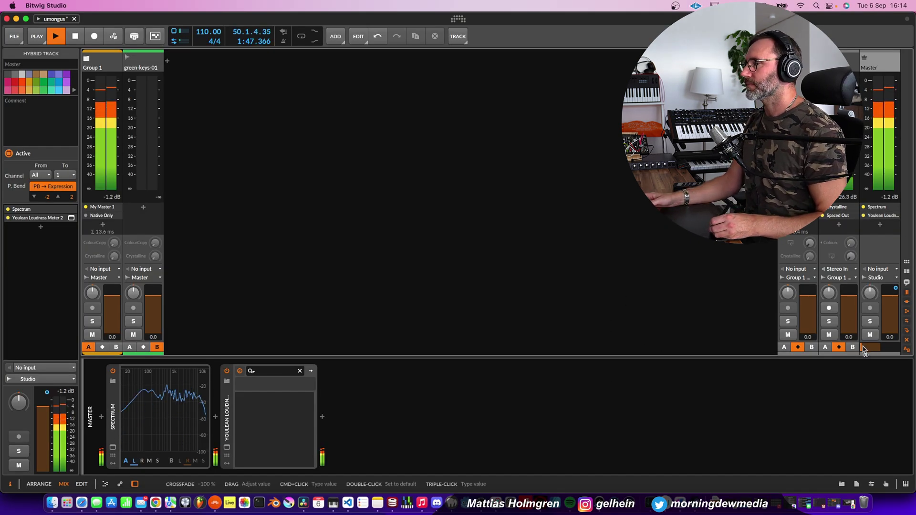
Push the master crossfader fully to the B side (100%), audition the green-keys-01 reference, then stop playback.
drag(865, 351, 865, 351)
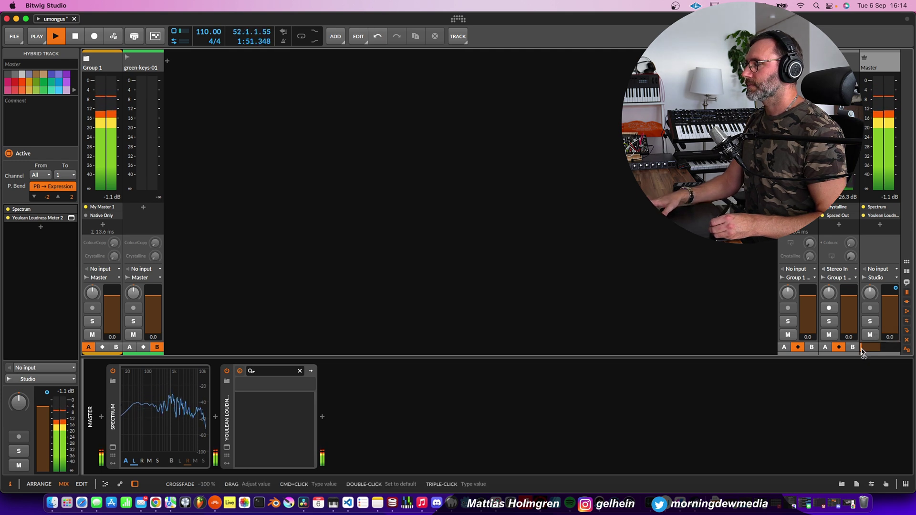
key(space)
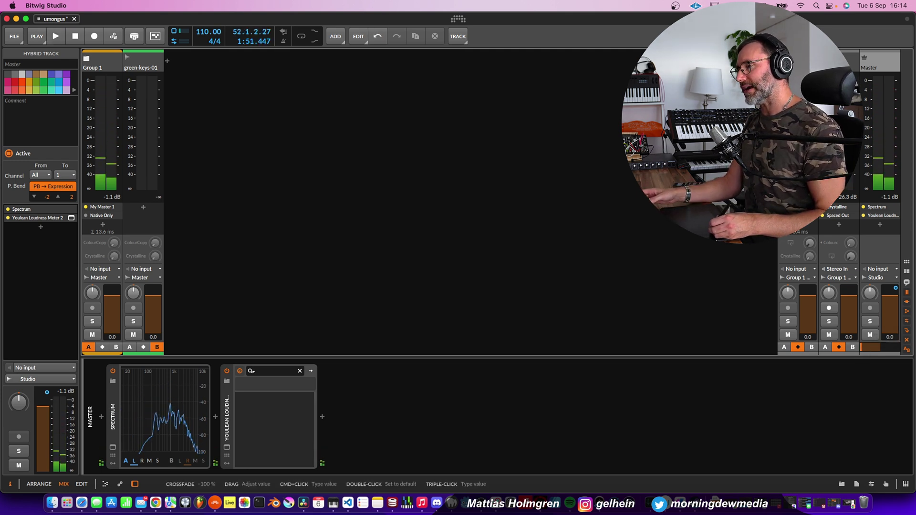
drag(864, 351, 896, 350)
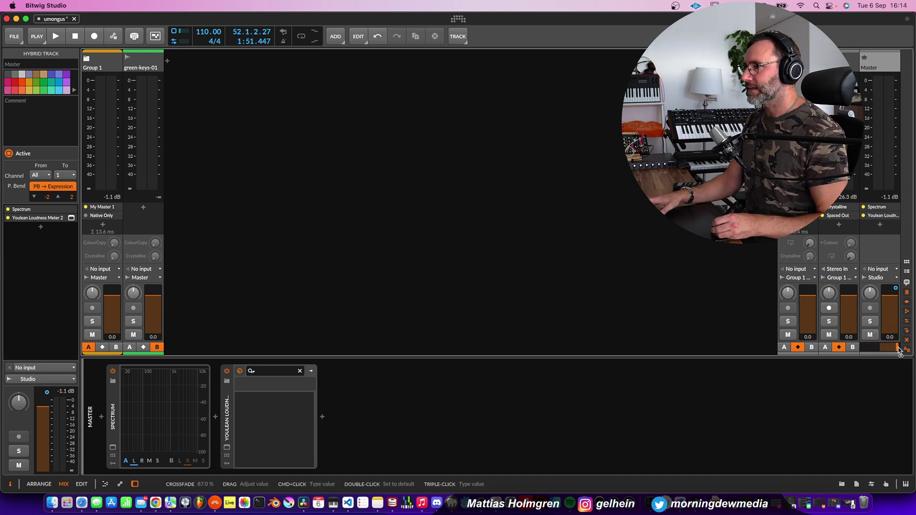
key(space)
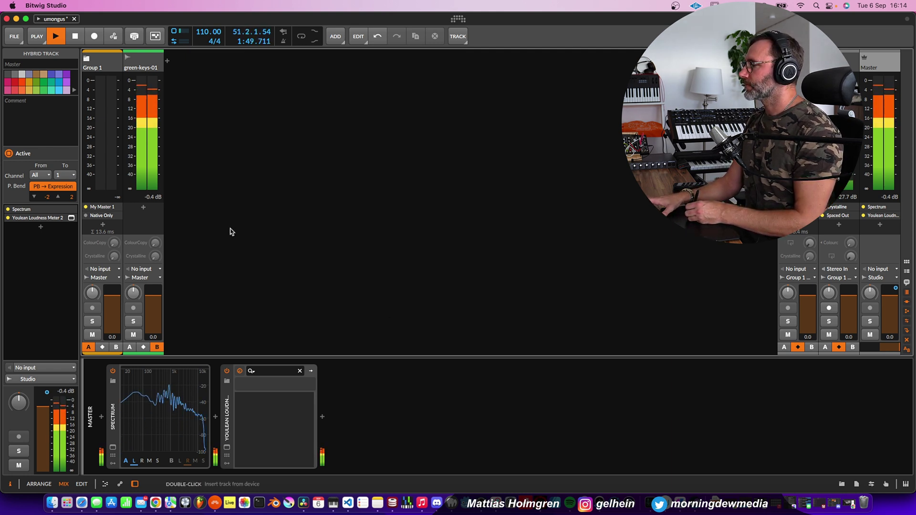
key(space)
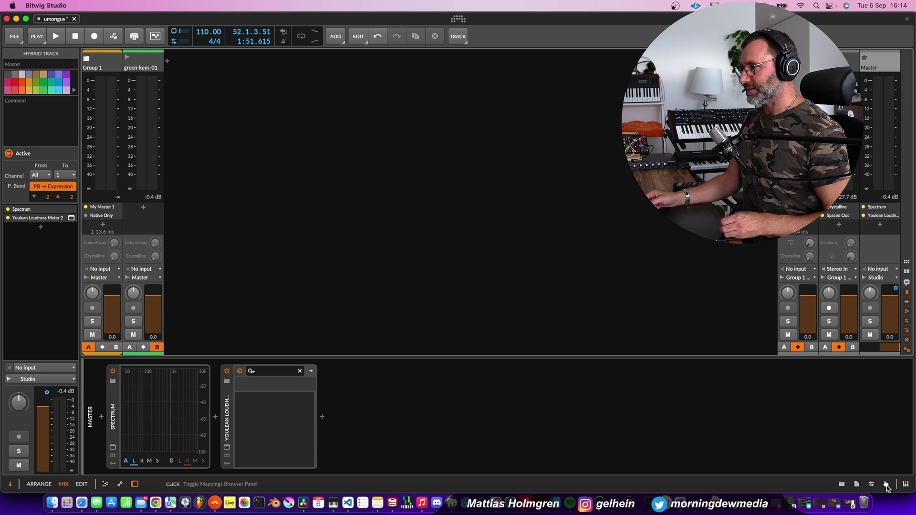
Map the master crossfader to a controller knob in the Mappings Browser, then expand the Master Spectrum analyzer.
click(886, 484)
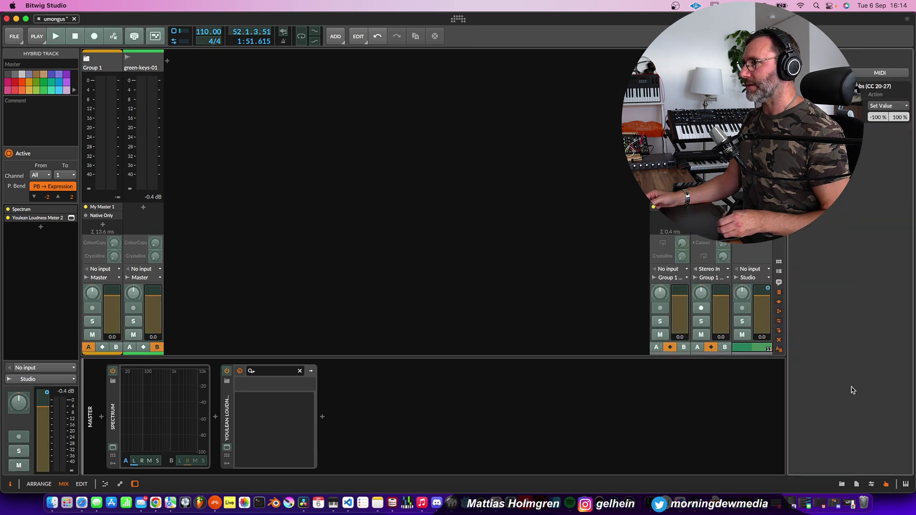
click(754, 348)
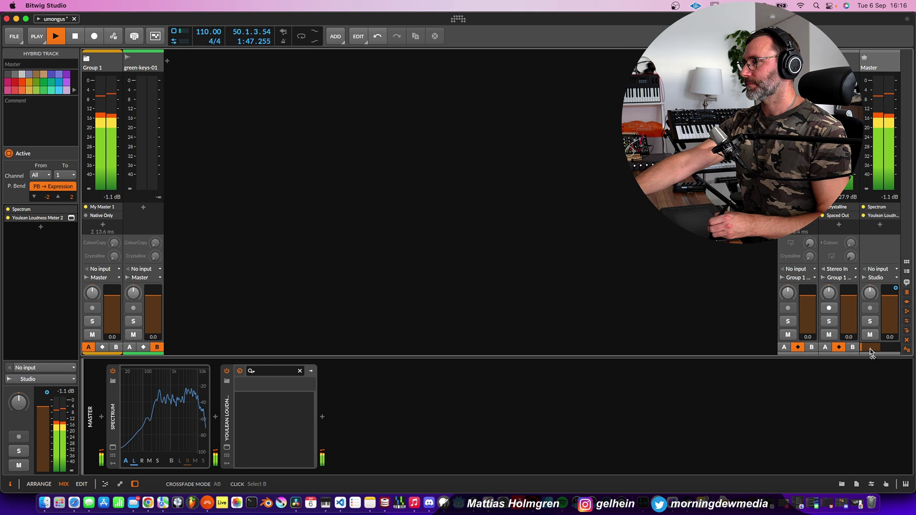
click(869, 349)
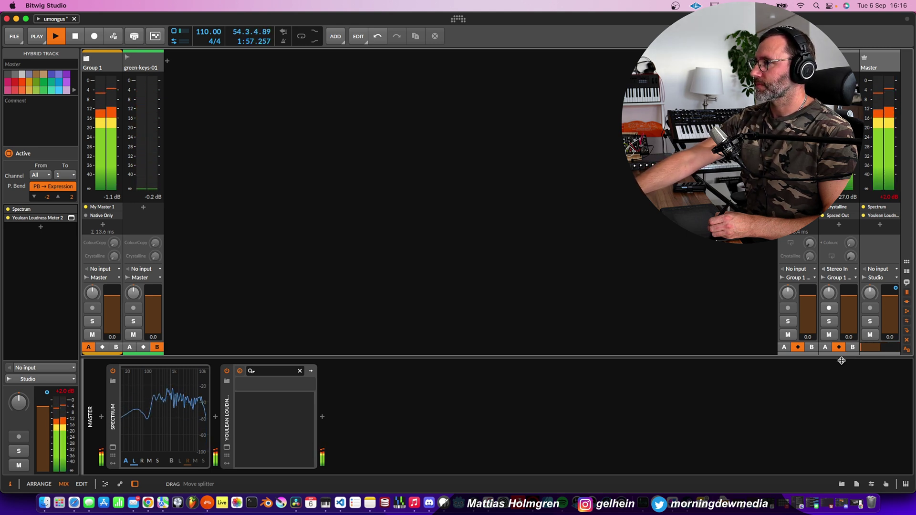
click(113, 448)
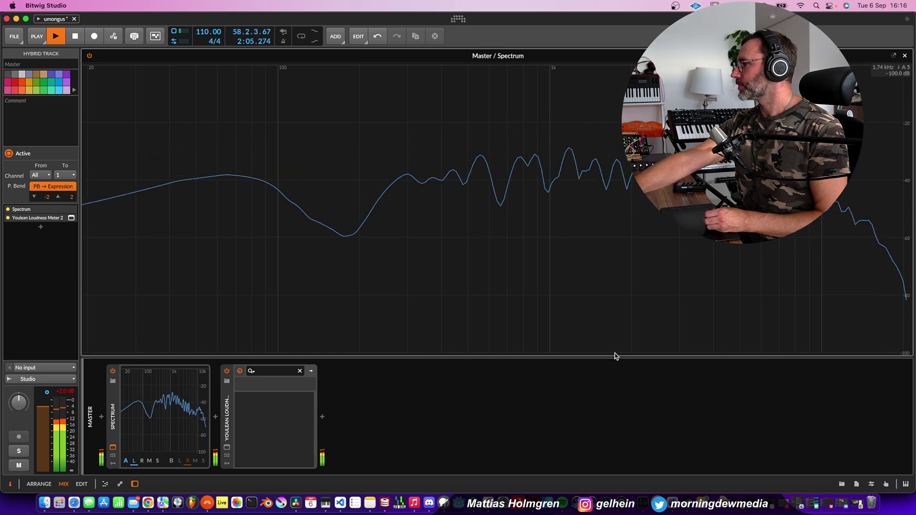
Open the Master's Youlean Loudness Meter 2 window and reset its loudness readings.
click(226, 447)
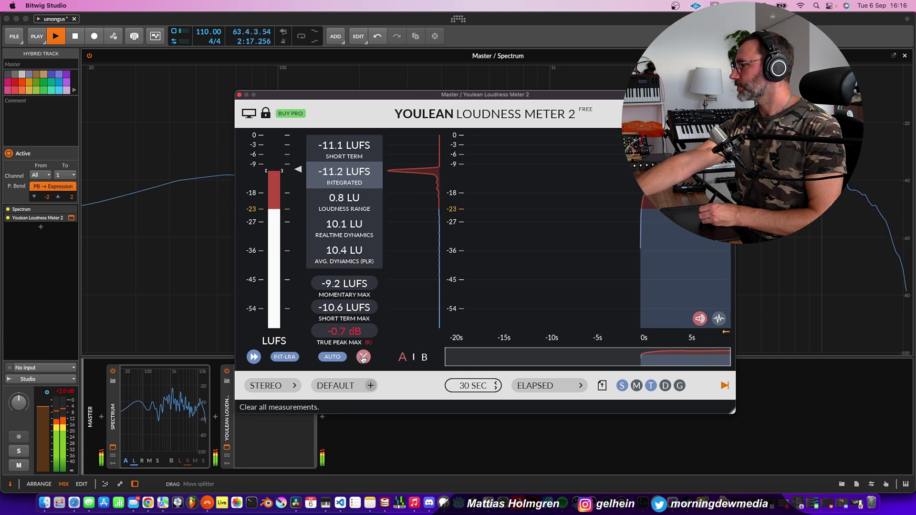
click(363, 356)
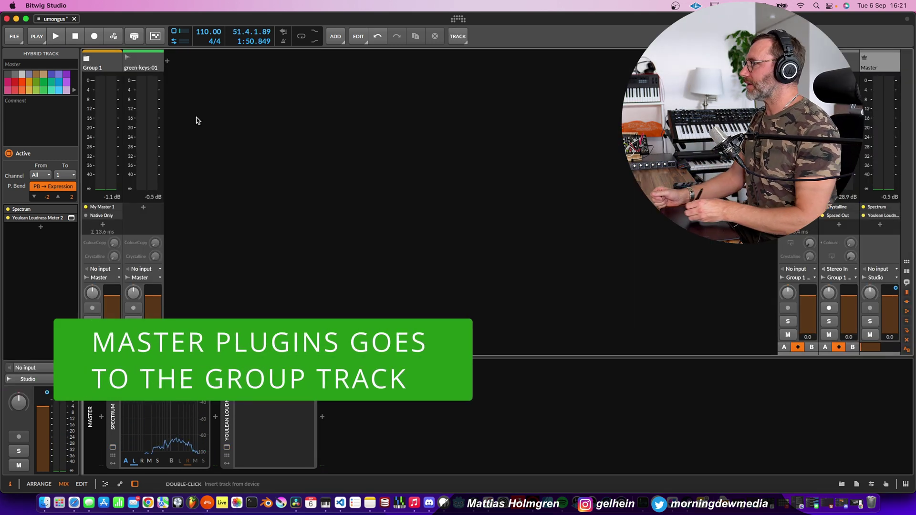
Review the Group 1 device chain, then show the Master chain with Spectrum and Youlean Loudness Meter 2.
click(103, 67)
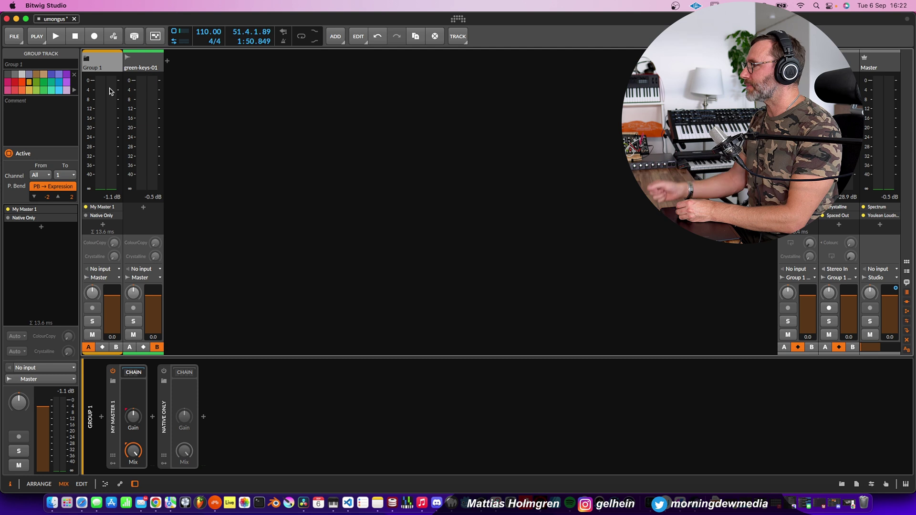
click(882, 68)
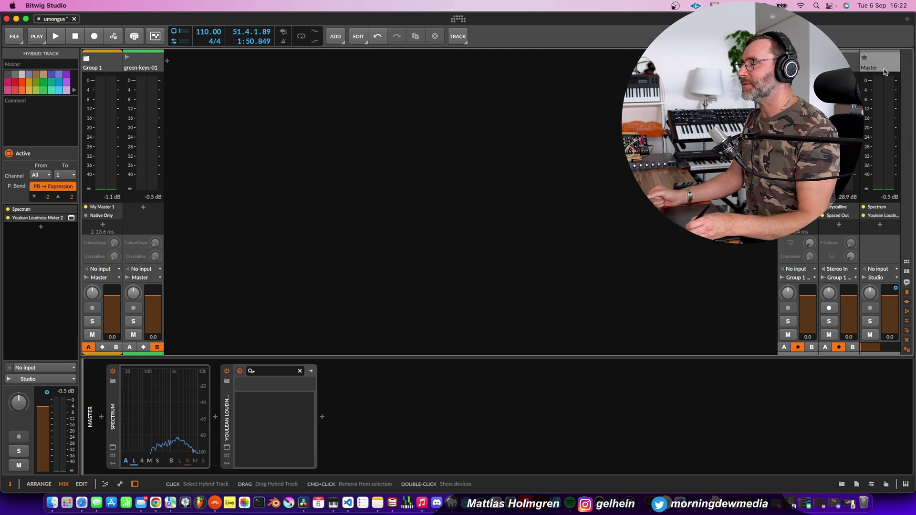
click(895, 208)
click(895, 216)
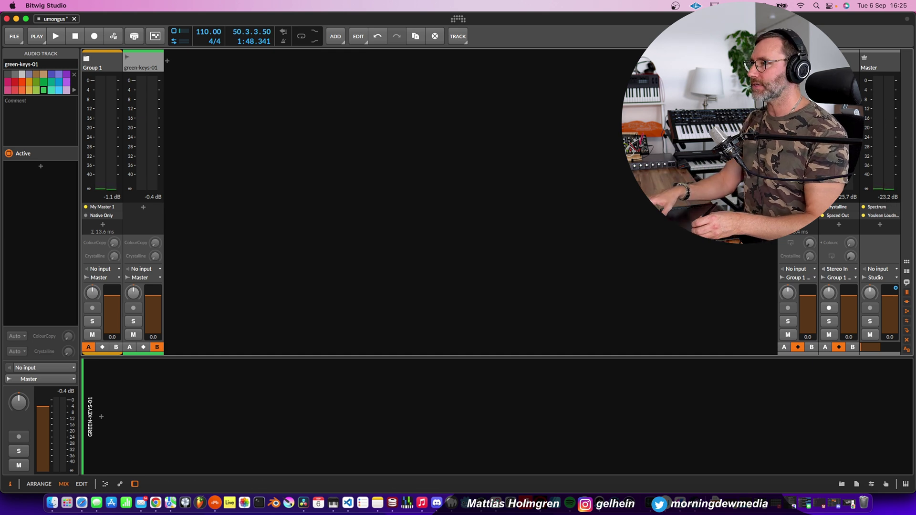
key(space)
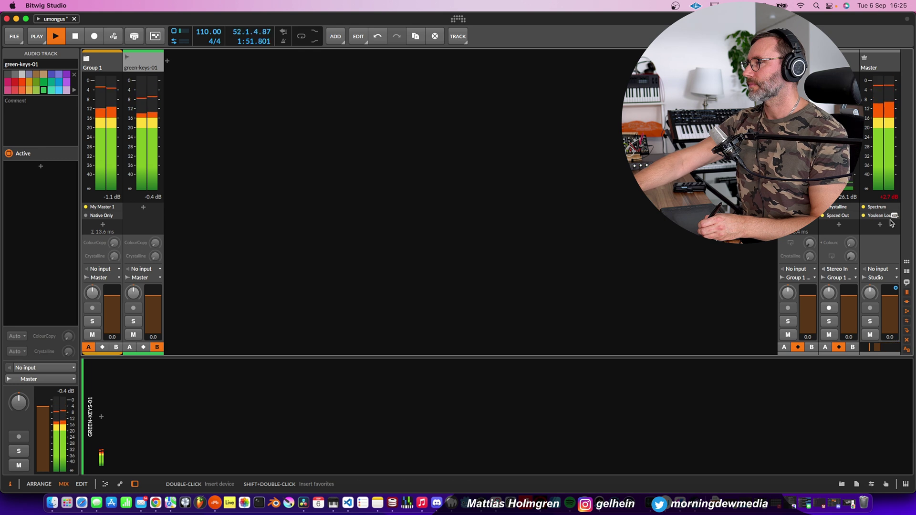
key(space)
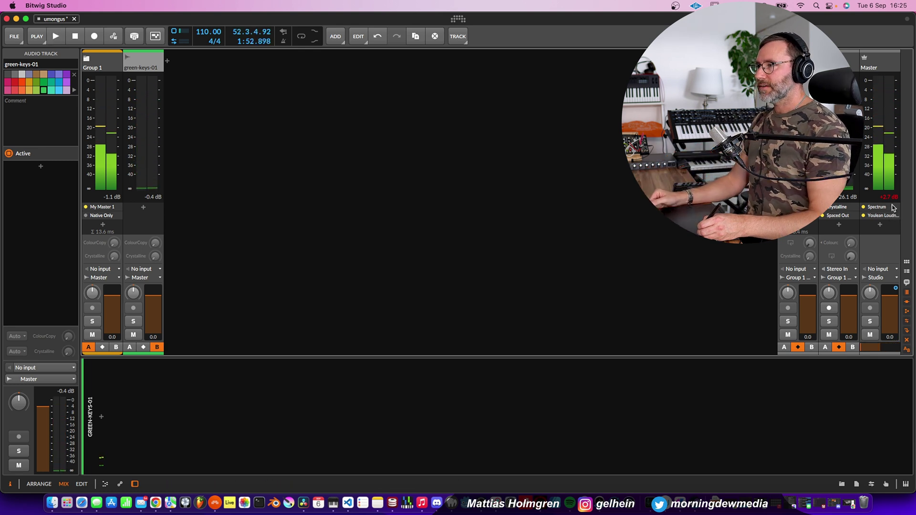